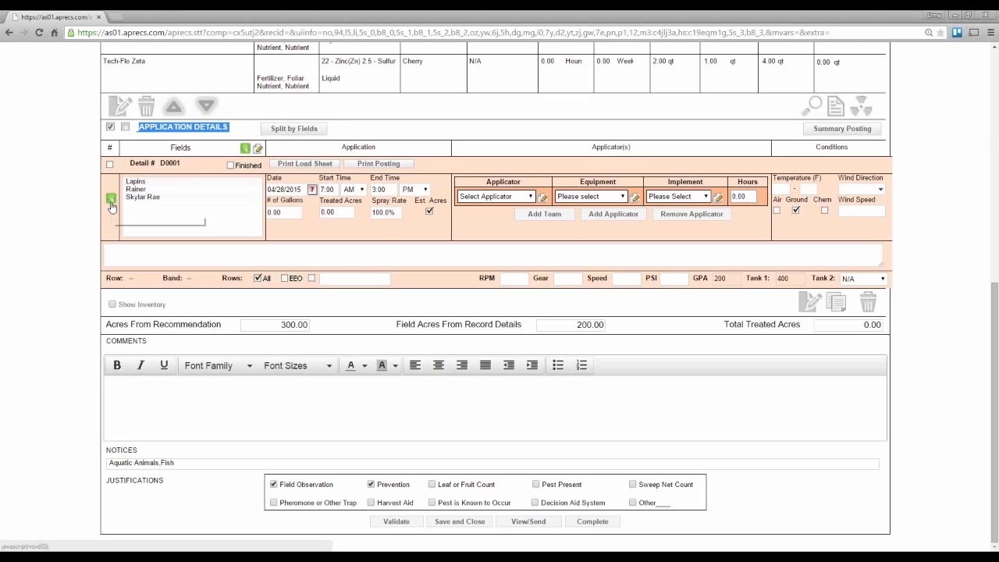
# Open detail D0001's field configuration, enlarge the window, deselect Cherries/Lapins and check the available crop filter options.
pyautogui.click(111, 200)
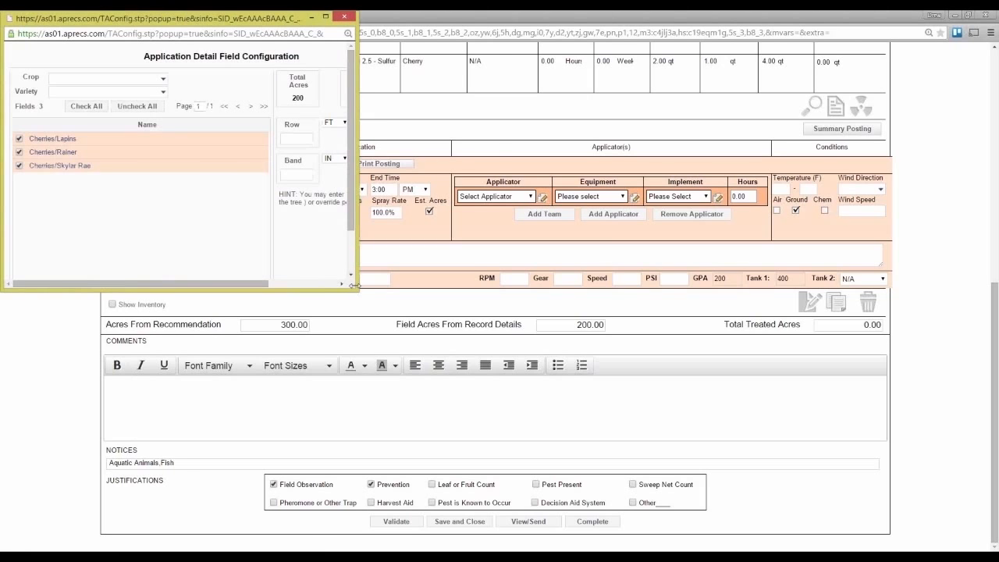
pyautogui.moveTo(355, 286); pyautogui.dragTo(621, 380)
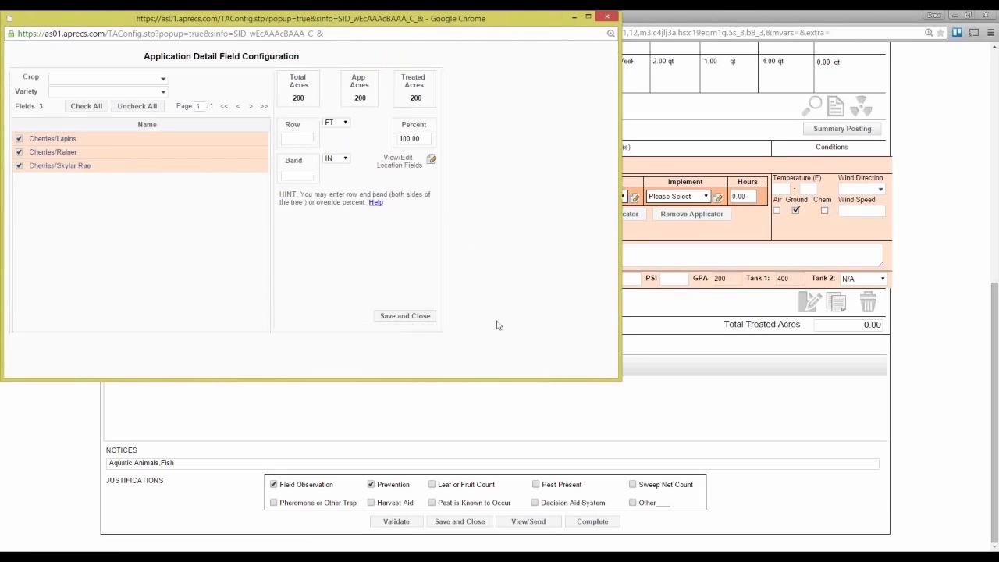
pyautogui.click(19, 138)
pyautogui.click(20, 153)
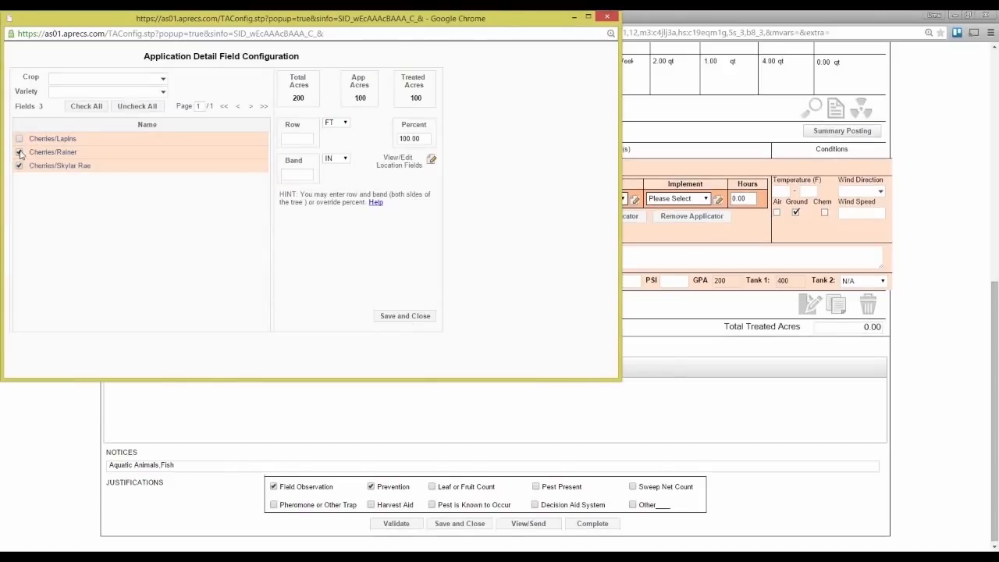
pyautogui.click(77, 79)
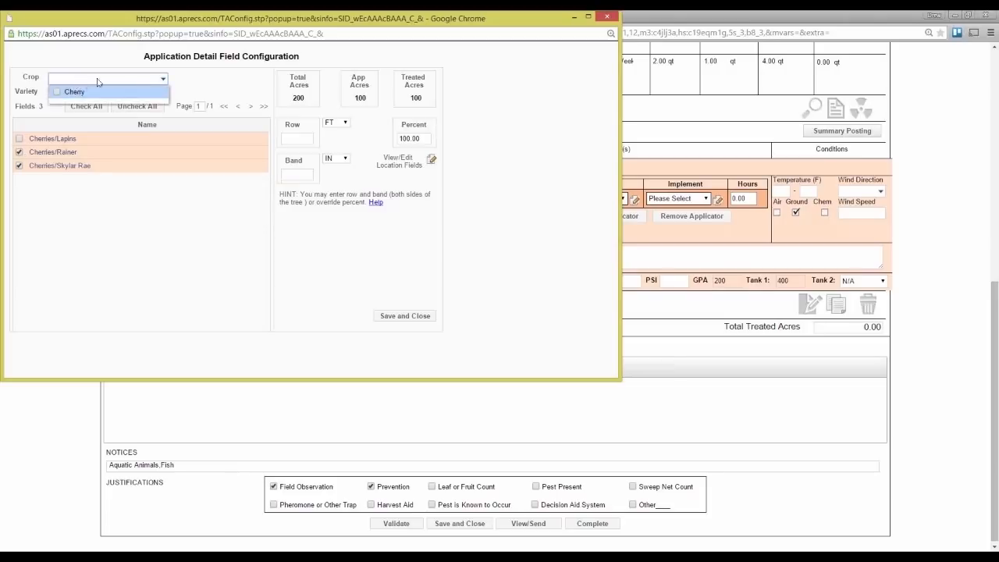
pyautogui.click(188, 78)
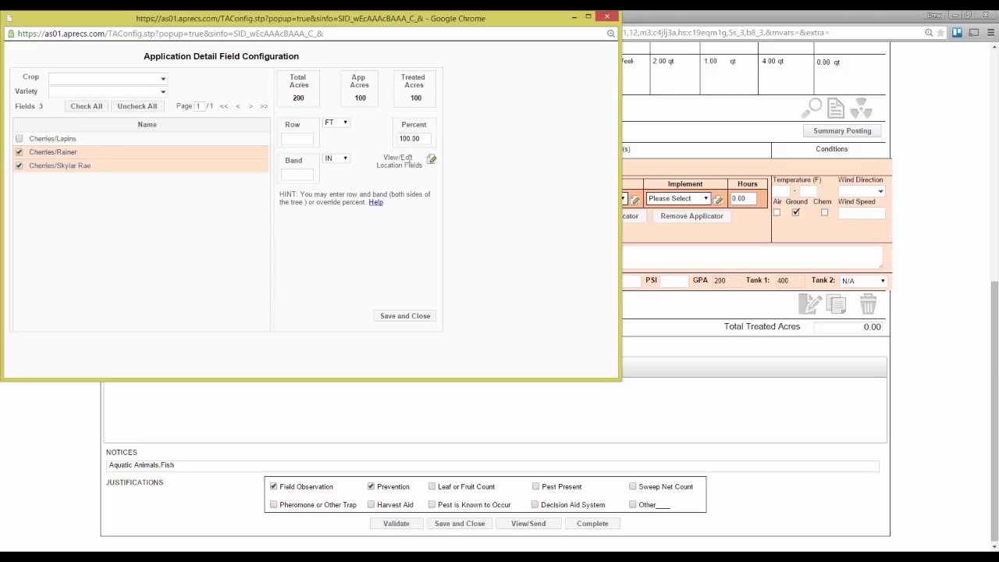
# View the orchard's location fields, close them and save the detail's field configuration.
pyautogui.click(432, 161)
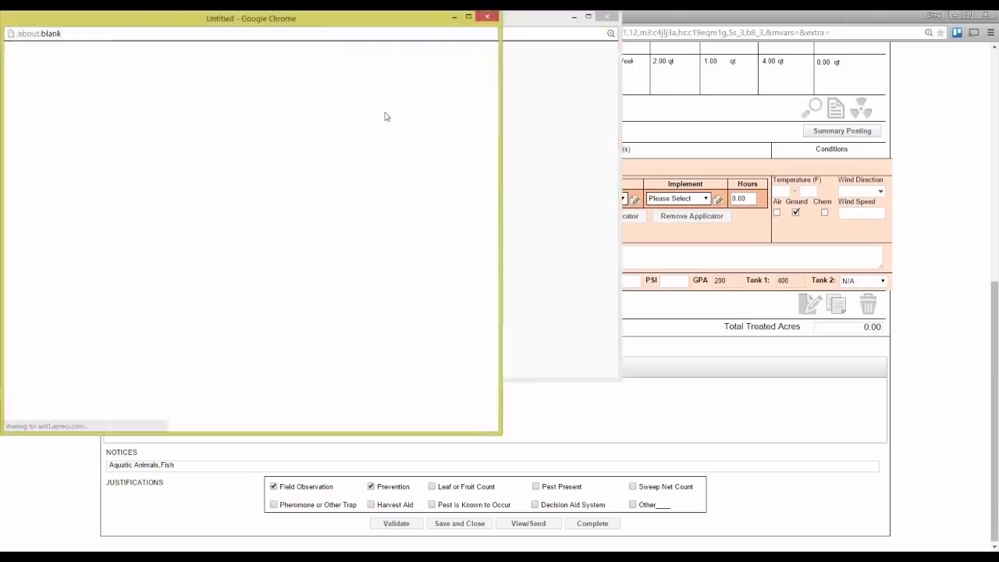
pyautogui.moveTo(321, 26); pyautogui.dragTo(563, 41)
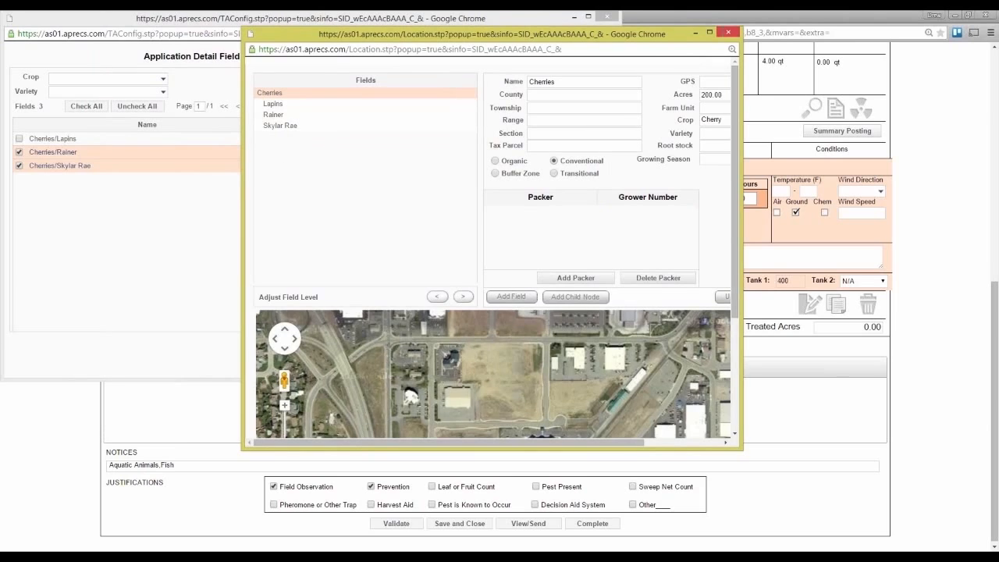
pyautogui.hotkey('ctrl', 'w')
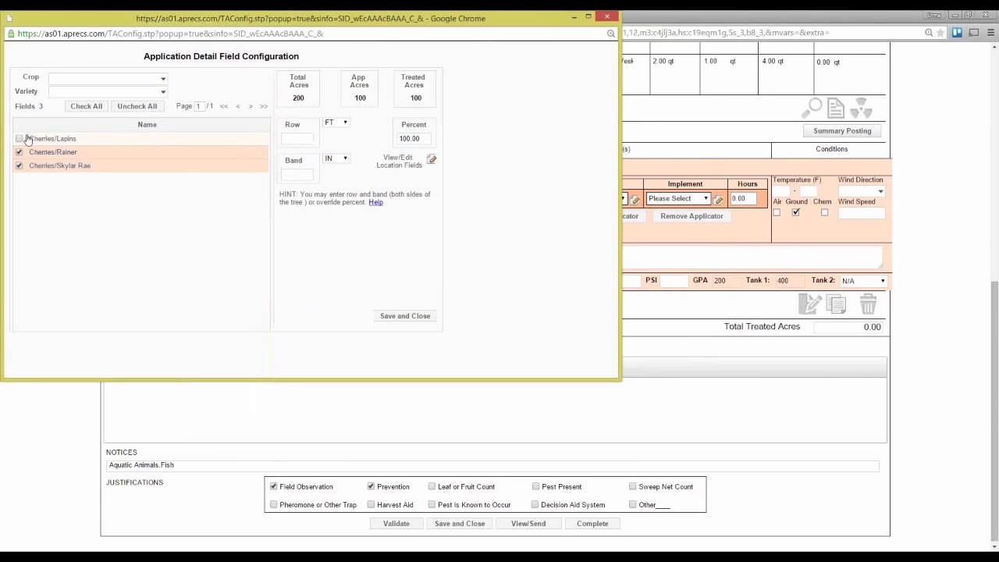
pyautogui.click(414, 321)
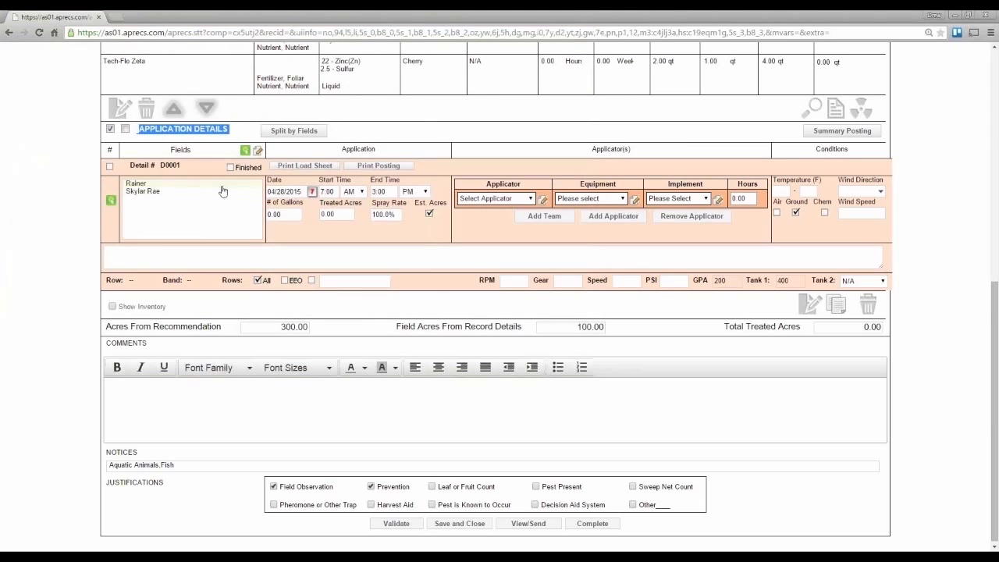
# Set detail D0001's application date to 05/01/2015 with a 6:00 AM start and an 11:00 AM end.
pyautogui.click(311, 191)
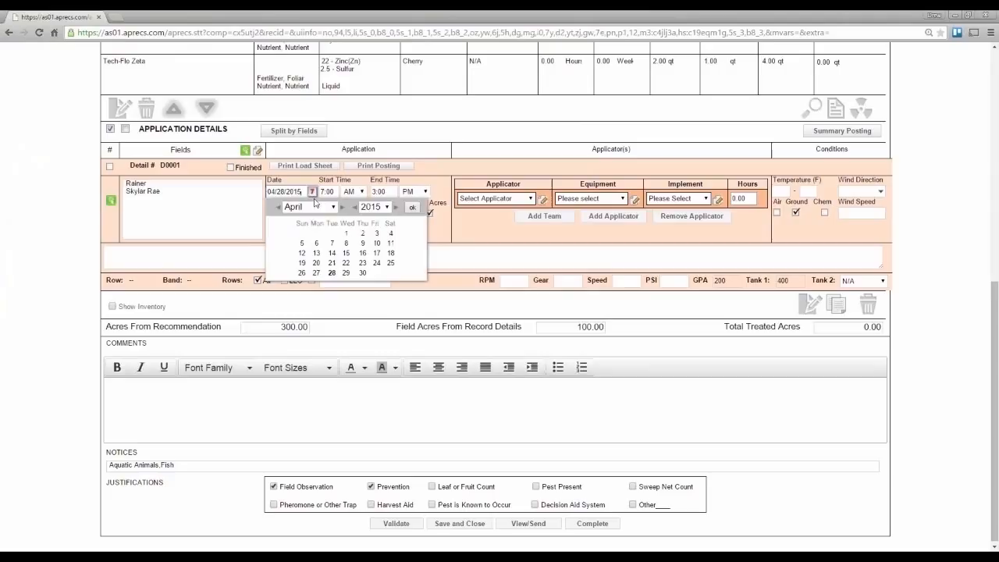
pyautogui.click(376, 233)
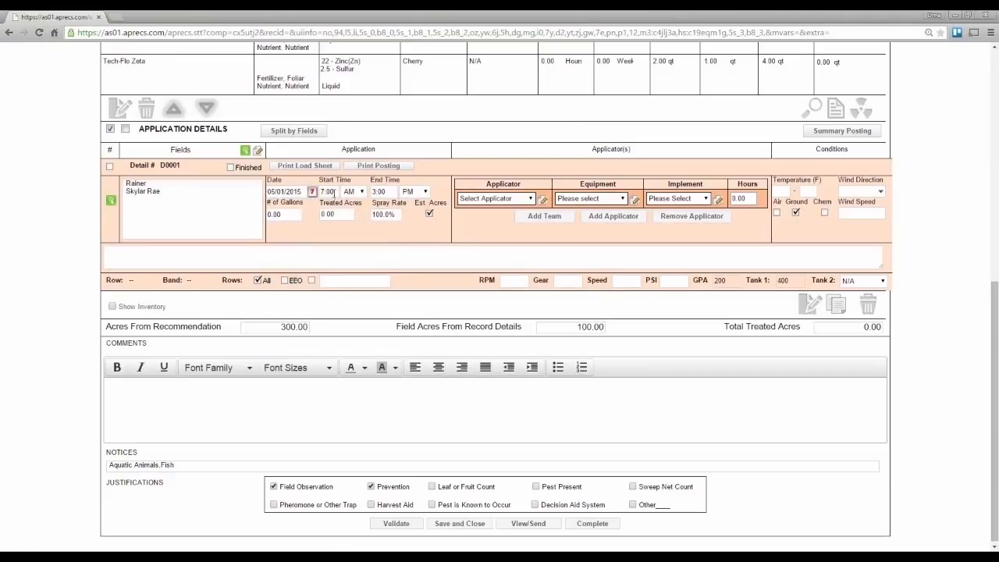
pyautogui.click(333, 192)
pyautogui.write('6')
pyautogui.press('Tab')
pyautogui.press('Tab')
pyautogui.write('11')
pyautogui.press('Tab')
pyautogui.press('a')
pyautogui.press('Tab')
# Set the number of gallons to 800 and the treated acres to 4.00 for detail D0001.
pyautogui.write('800')
pyautogui.press('Tab')
pyautogui.write('4.00')
pyautogui.press('Tab')
# Assign the applicator paired with Tractor 2 and Sprayer 2 to D0001 and view the applicator records editor.
pyautogui.press('b')
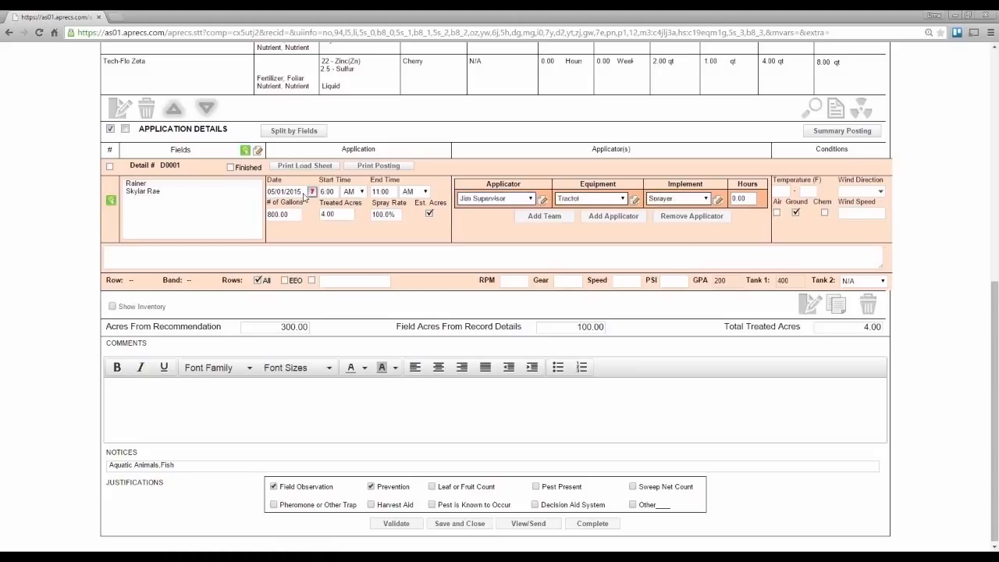
pyautogui.press('b')
pyautogui.click(531, 202)
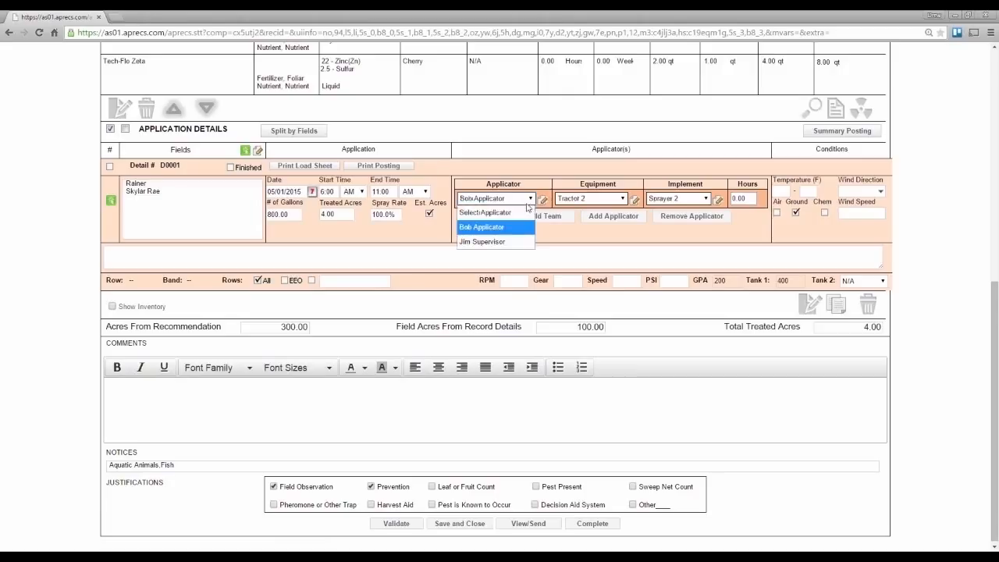
pyautogui.click(481, 227)
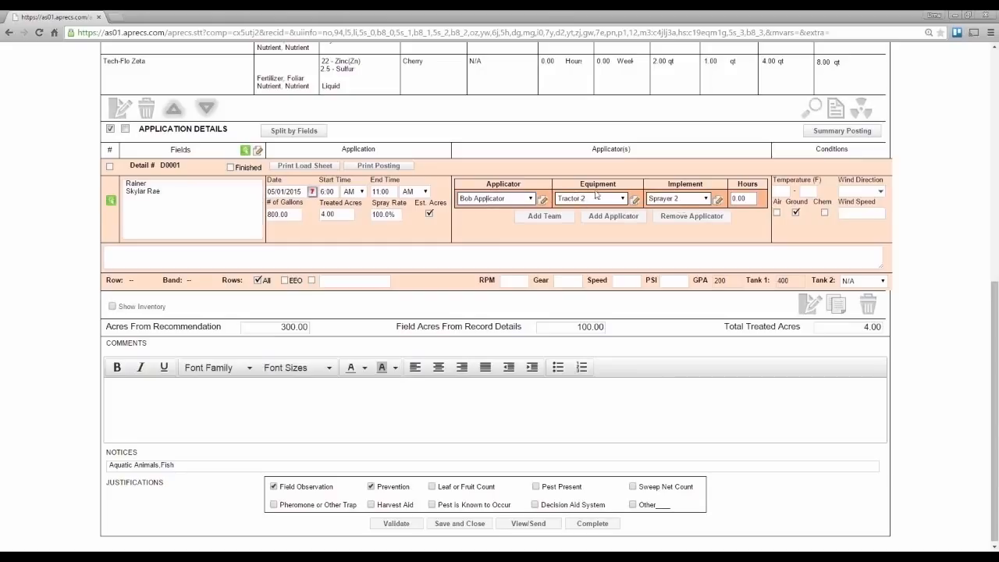
pyautogui.click(543, 201)
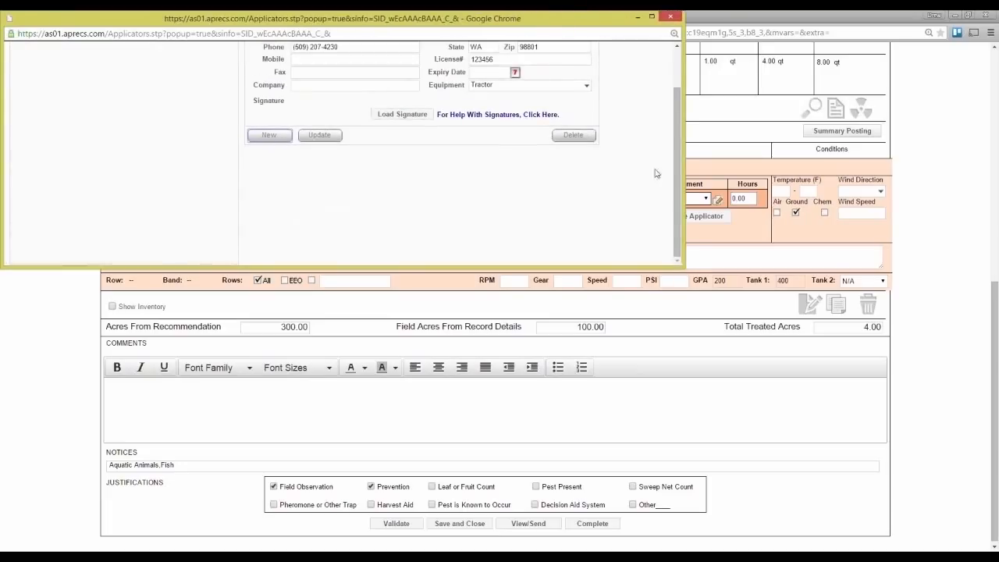
pyautogui.click(672, 17)
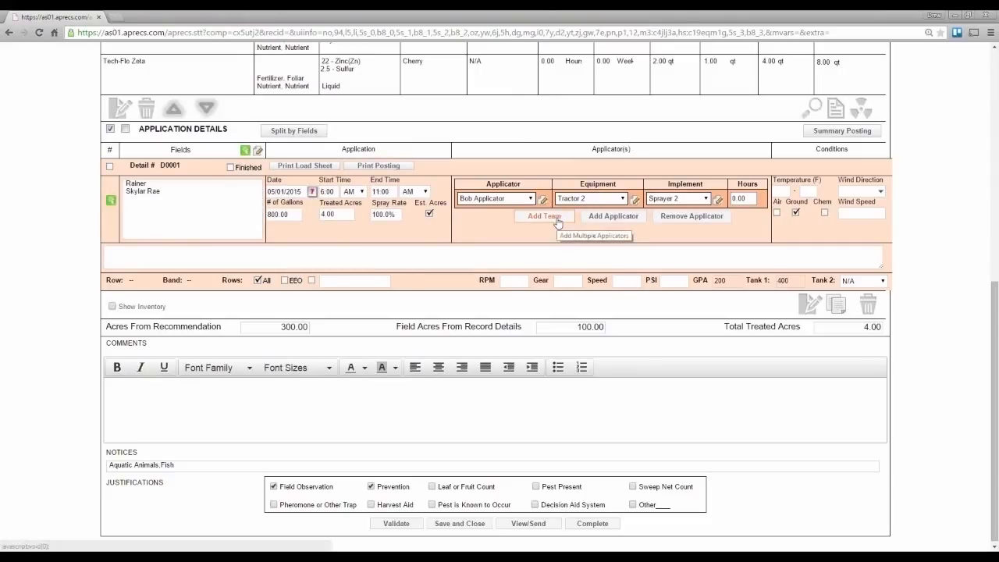
# Add a second applicator row to D0001 and assign the supervisor, paired with Tractor and Sprayer.
pyautogui.click(606, 220)
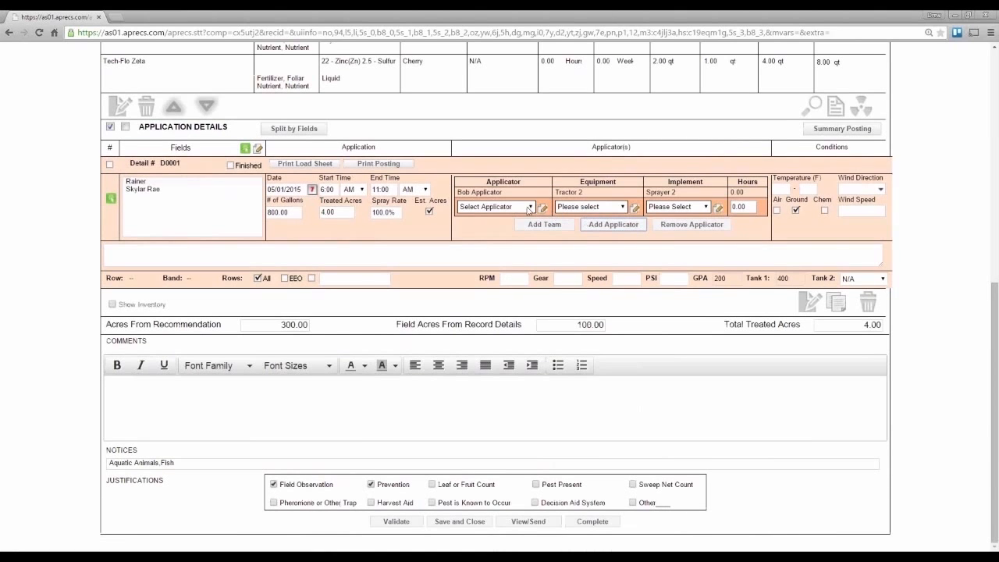
pyautogui.click(530, 208)
pyautogui.click(512, 250)
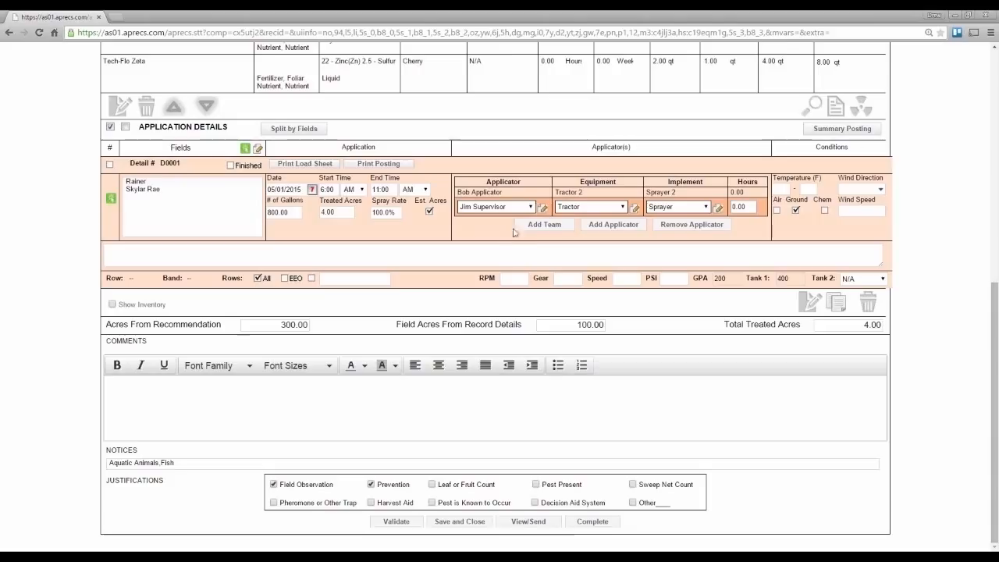
# Open the team picker to examine how multiple applicators are selected, and close it without applying a team.
pyautogui.click(533, 226)
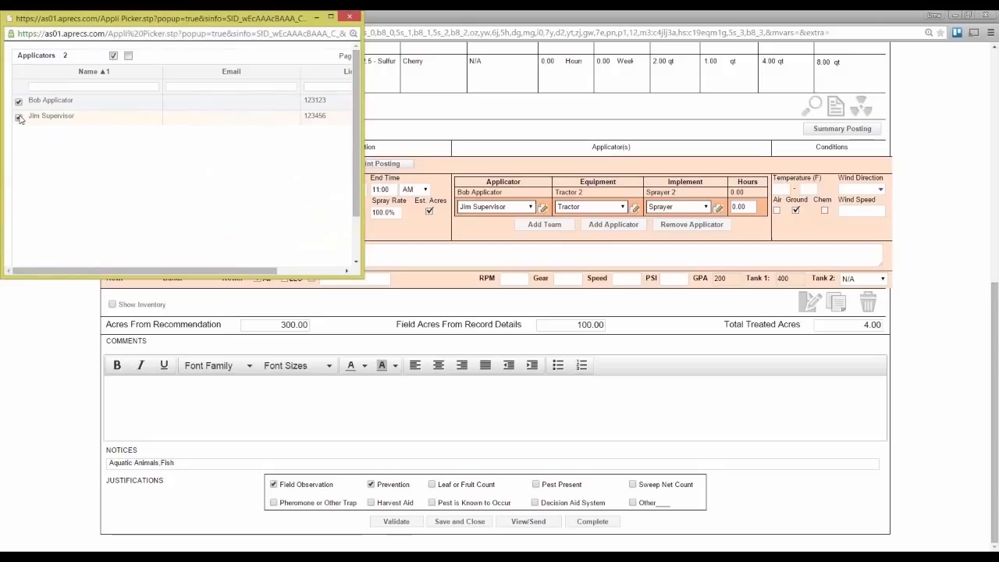
pyautogui.click(19, 117)
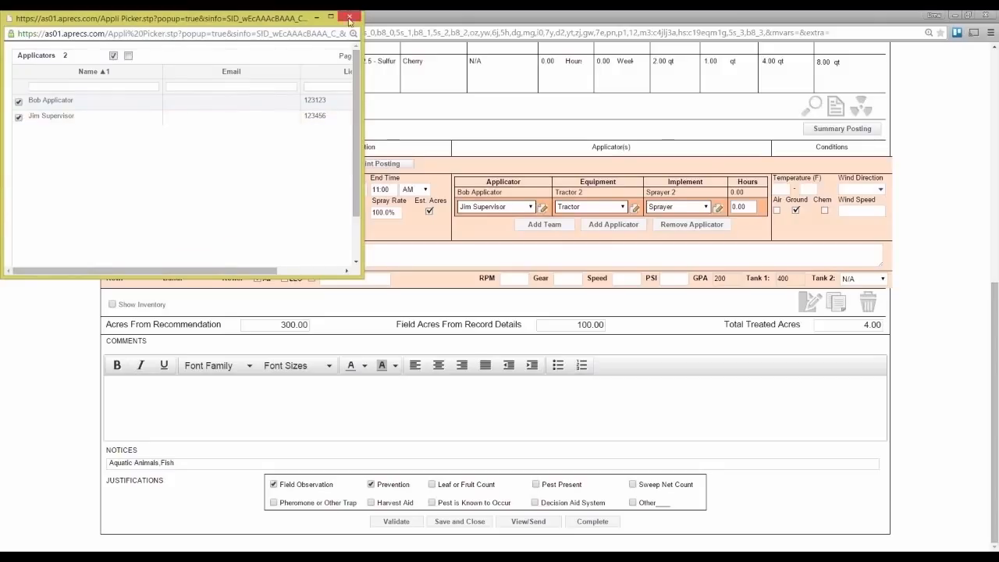
pyautogui.click(349, 15)
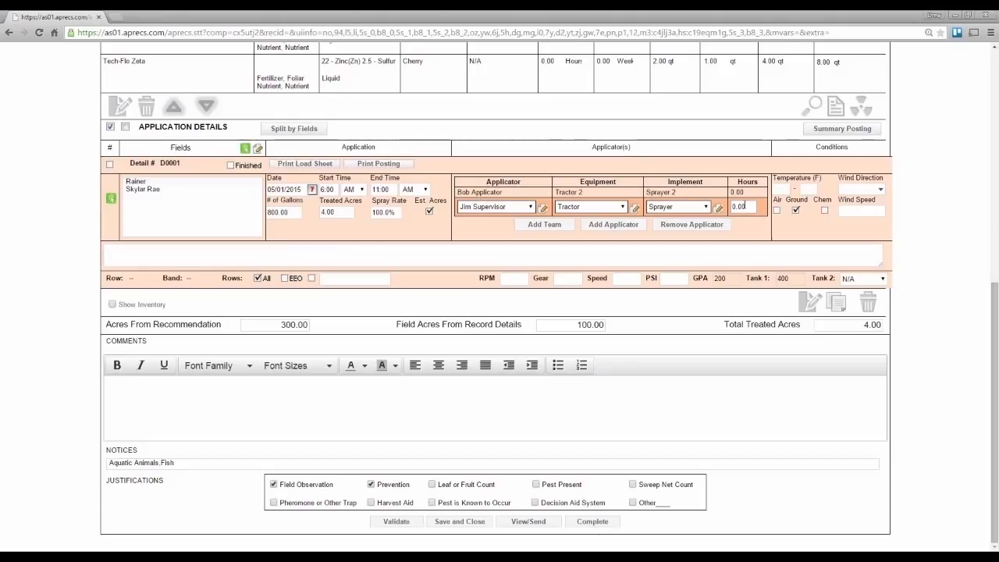
# Enter a temperature range of 50 to 55 °F in the conditions of detail D0001.
pyautogui.click(778, 190)
pyautogui.write('0')
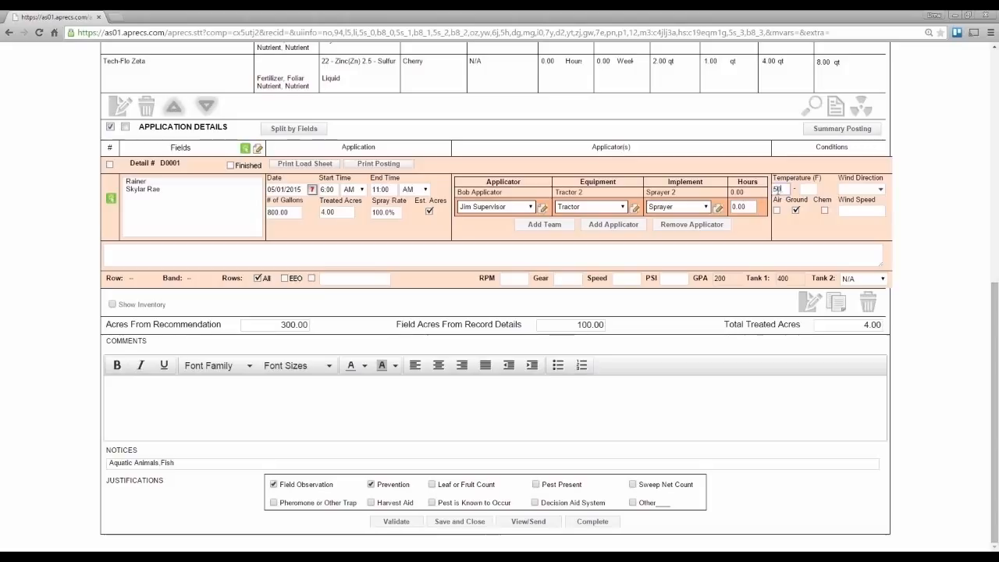
pyautogui.press('Tab')
pyautogui.write('55')
# Set the wind direction to North and the wind speed to 1-2 for detail D0001.
pyautogui.press('Tab')
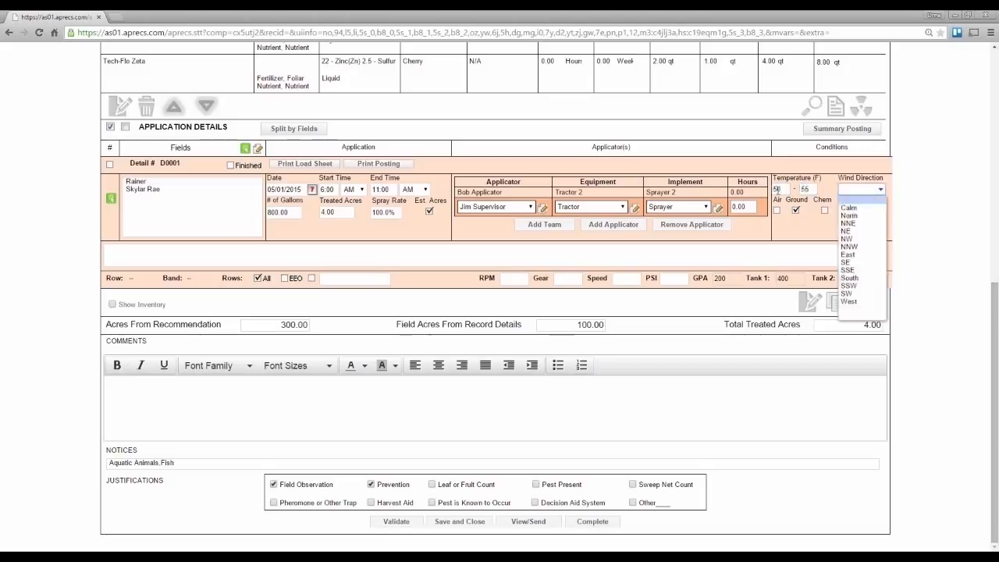
pyautogui.press('Down')
pyautogui.press('Down')
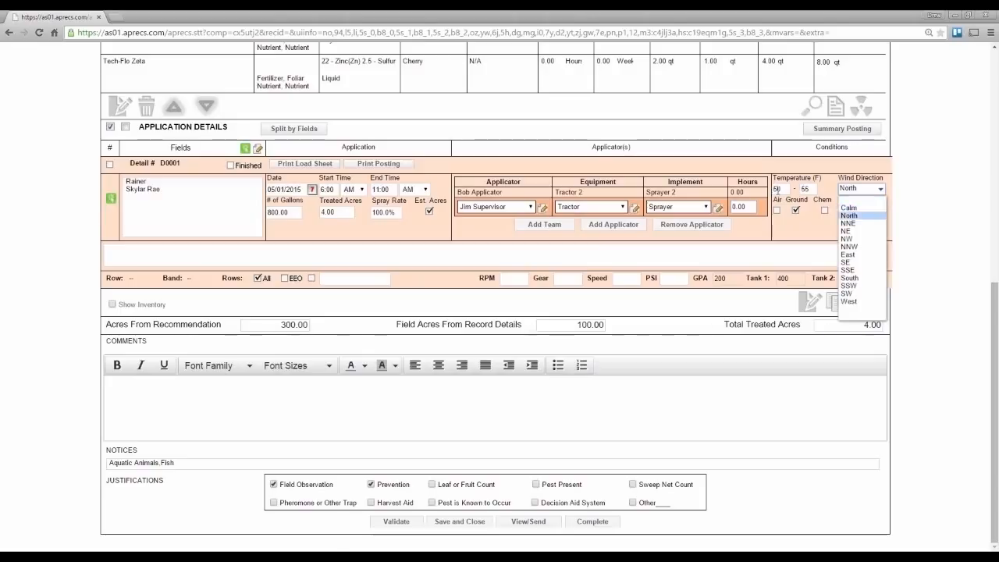
pyautogui.press('Return')
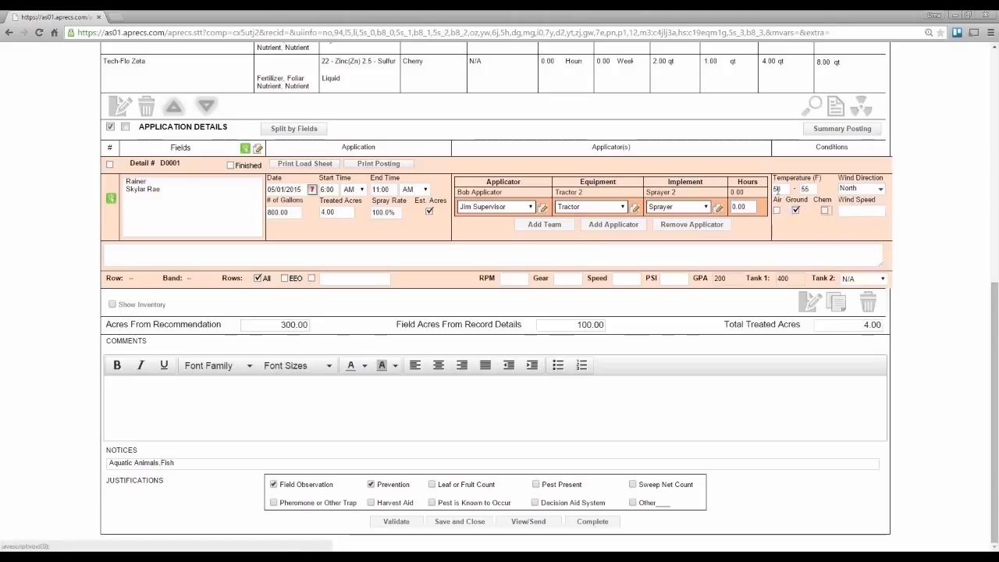
pyautogui.press('Tab')
pyautogui.write('1')
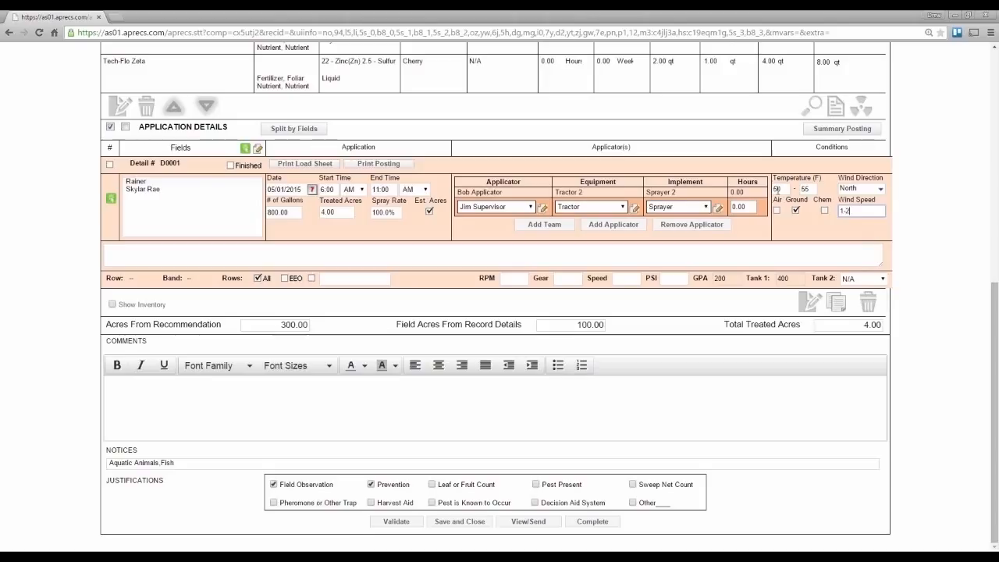
pyautogui.write('-2')
pyautogui.press('Tab')
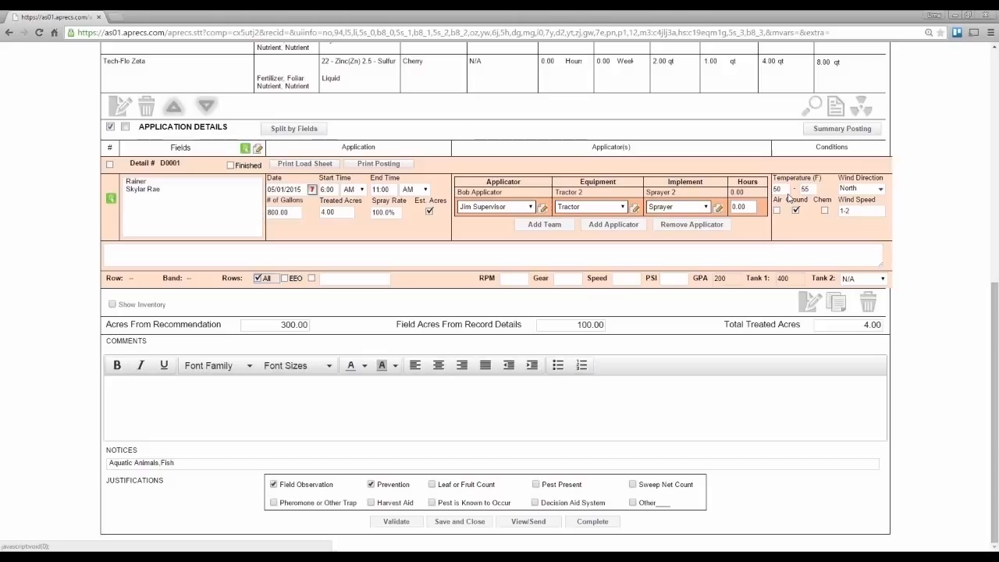
# Duplicate detail D0001 and change the copy's field selection to Cherries/Lapins only.
pyautogui.click(812, 311)
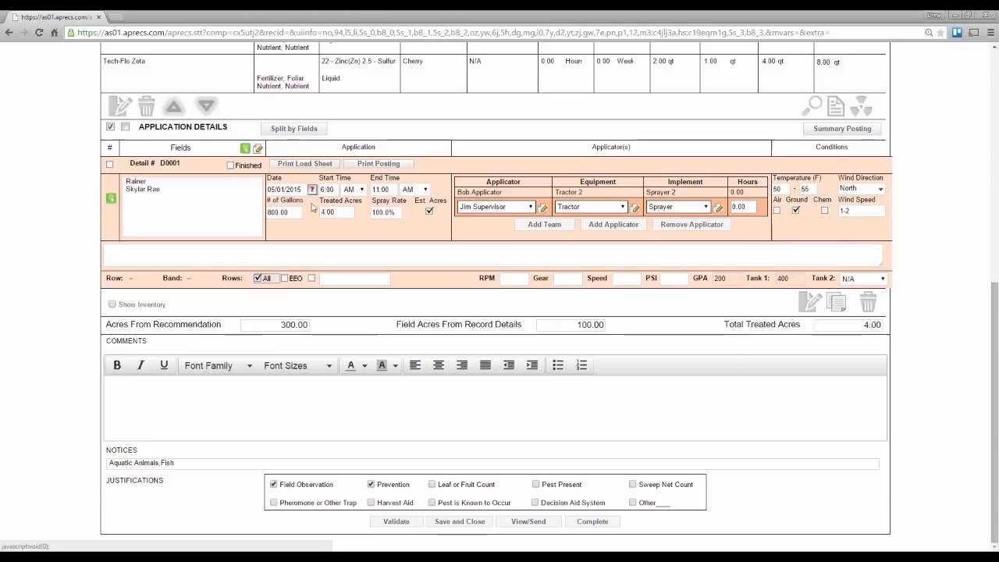
pyautogui.click(836, 303)
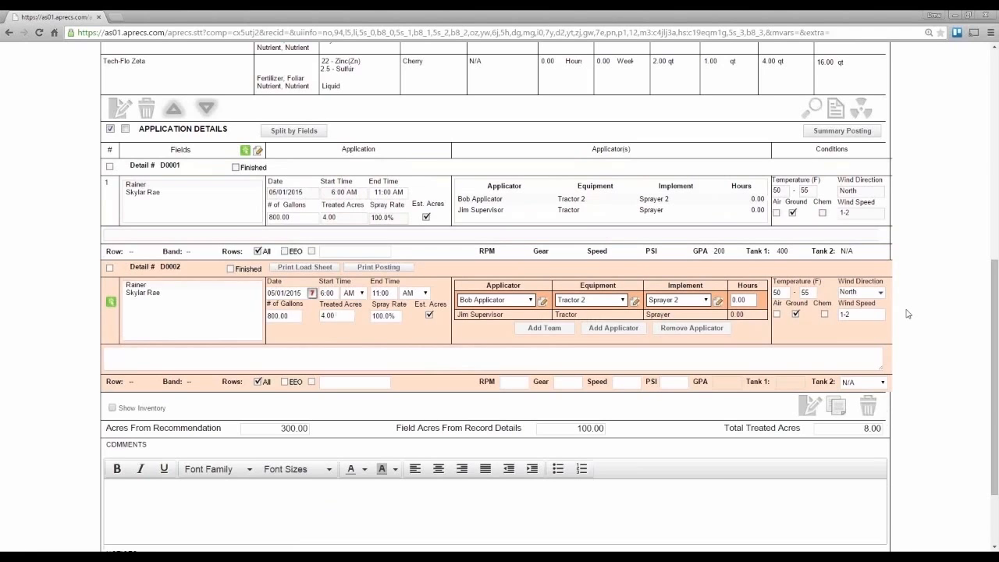
pyautogui.click(112, 303)
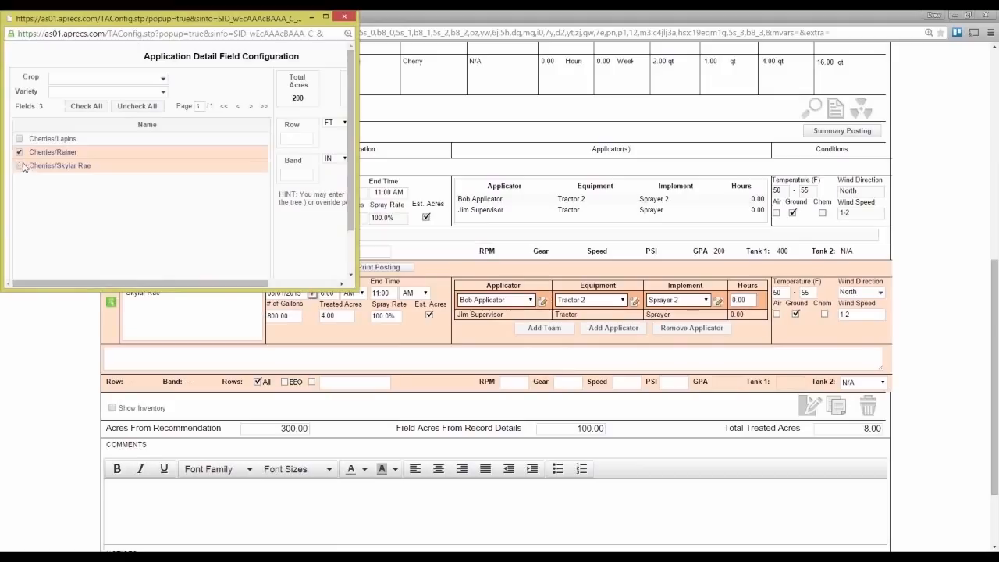
pyautogui.click(19, 152)
pyautogui.click(19, 138)
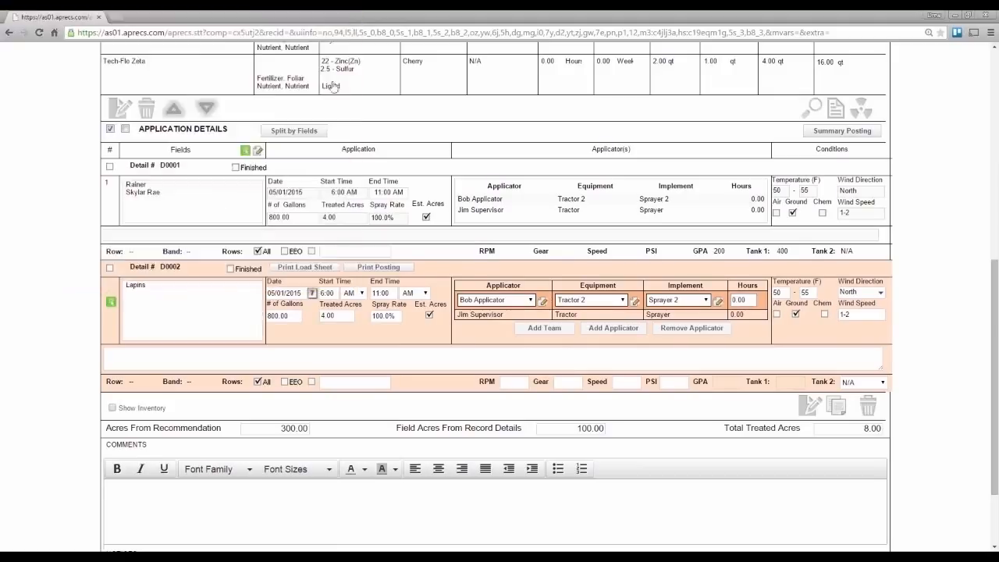
pyautogui.click(344, 17)
# Set the number of gallons to 1600 for the duplicated Lapins detail.
pyautogui.click(290, 316)
pyautogui.write('1600')
pyautogui.press('Tab')
# Open the Help/Contact form from the application record and place the cursor in its question field.
pyautogui.scroll(-3, 807, 303)
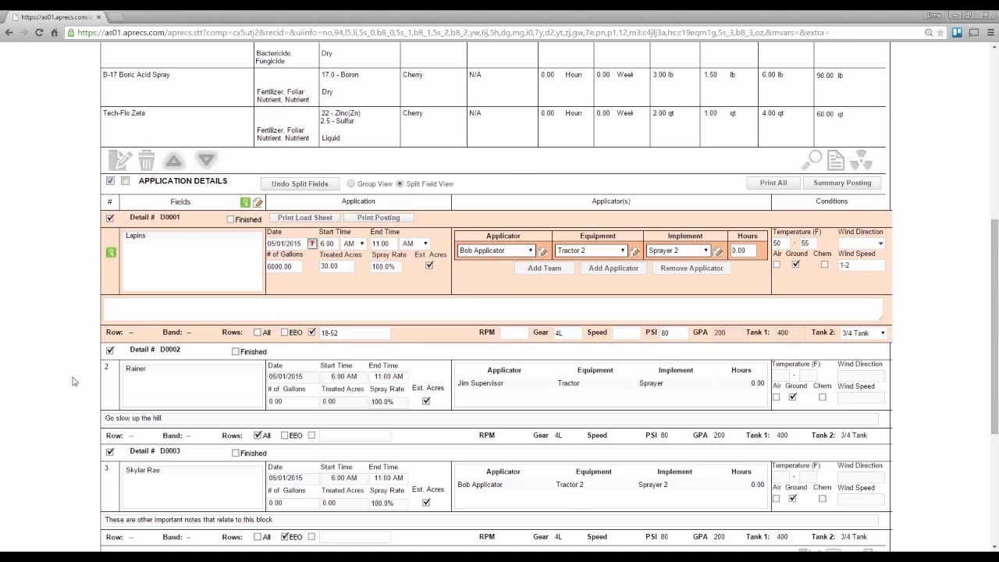
pyautogui.scroll(5, 843, 128)
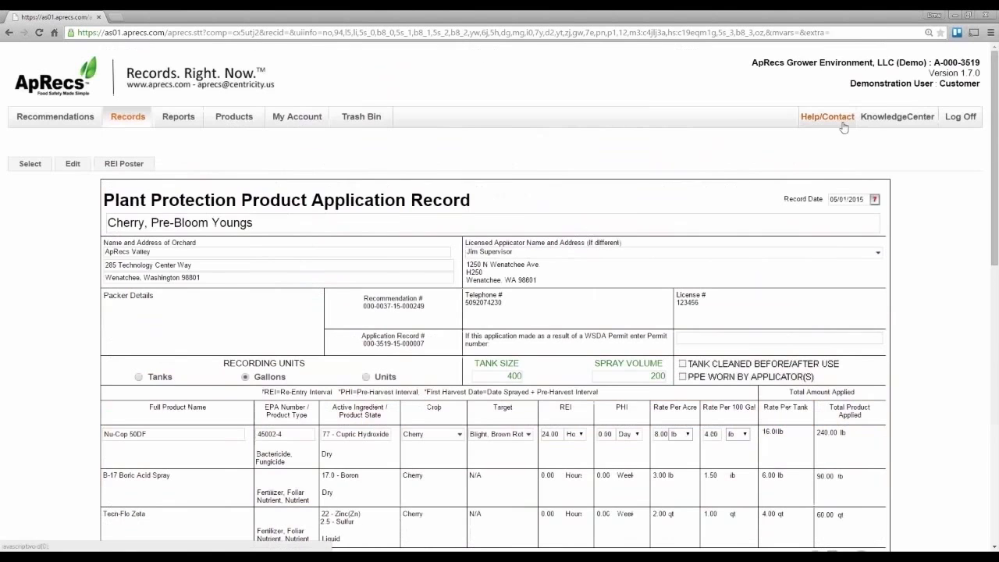
pyautogui.click(843, 117)
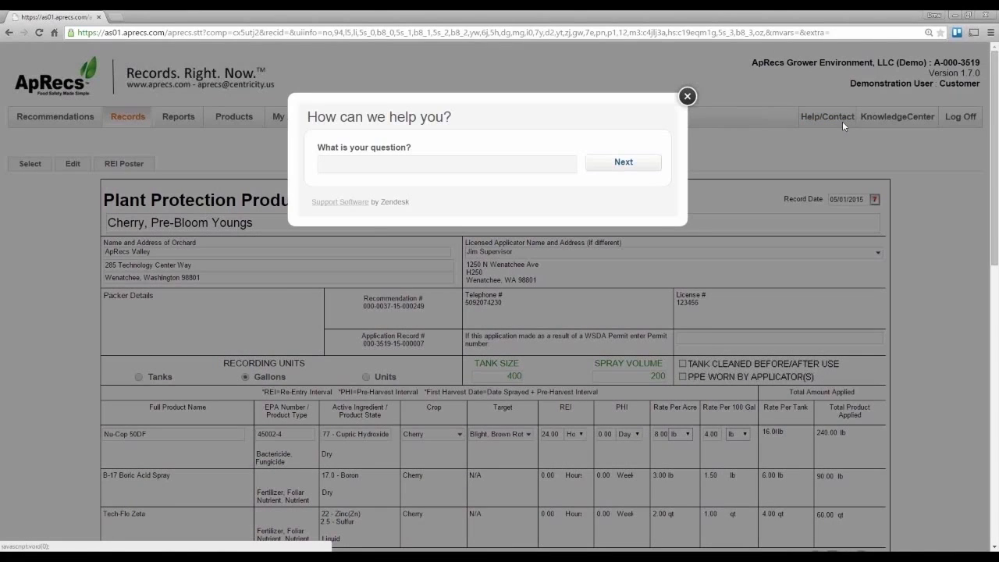
pyautogui.click(517, 166)
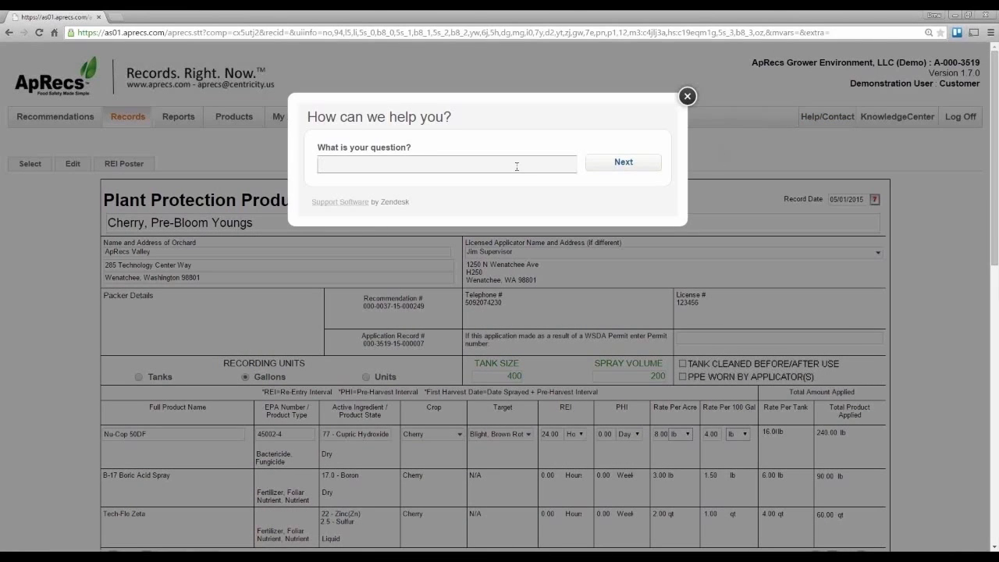